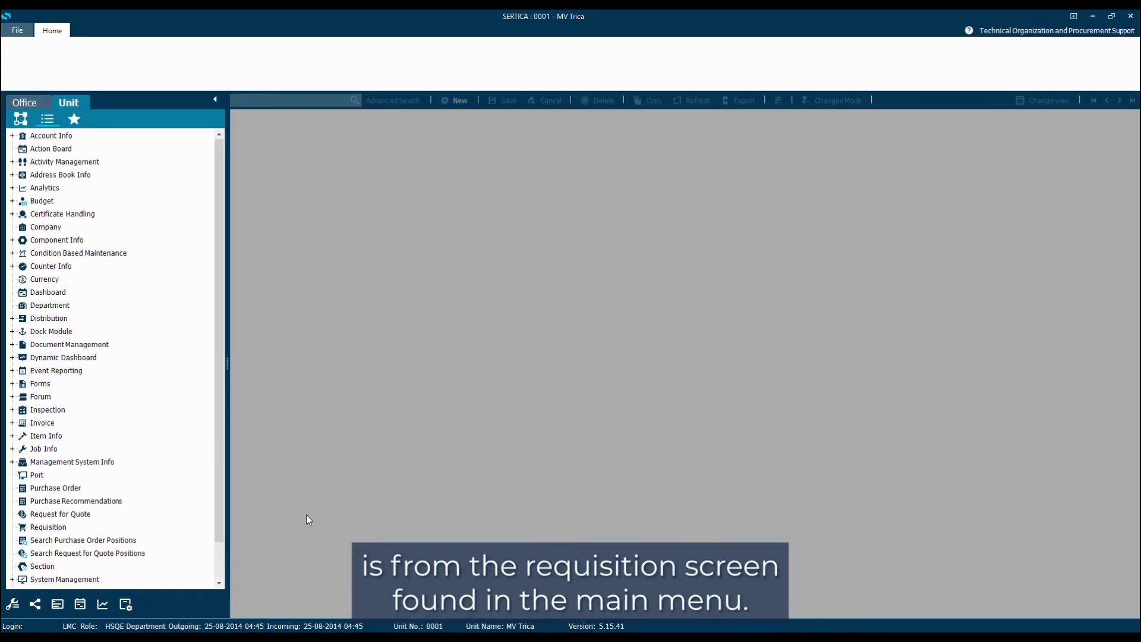
Step: Open the Requisition module from the Unit main menu tree
left_click(57, 529)
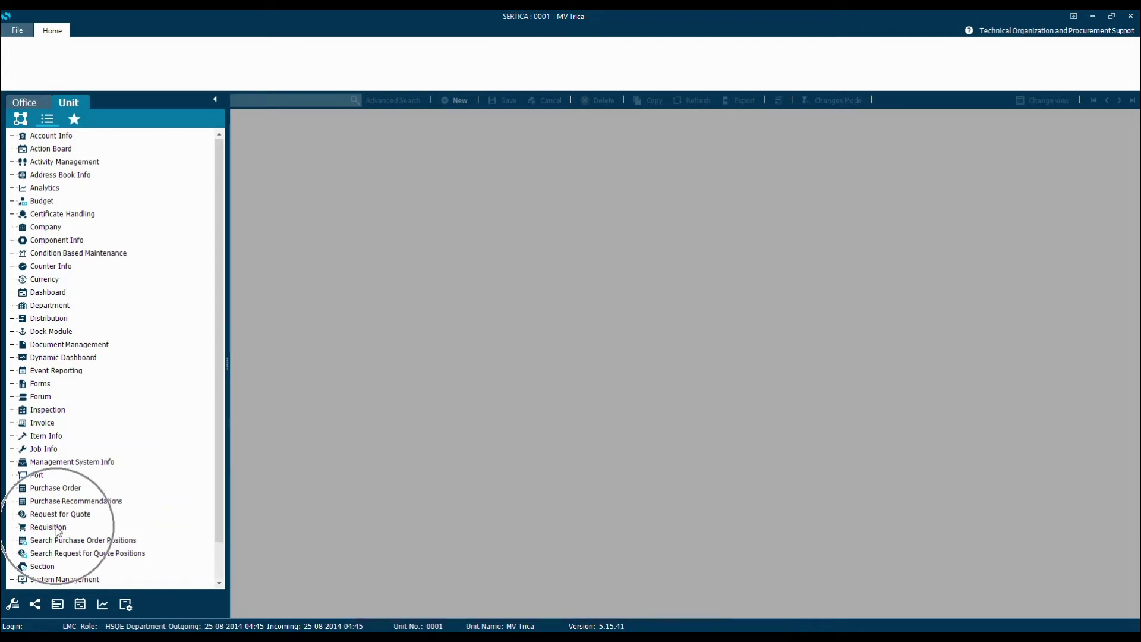
double_click(57, 529)
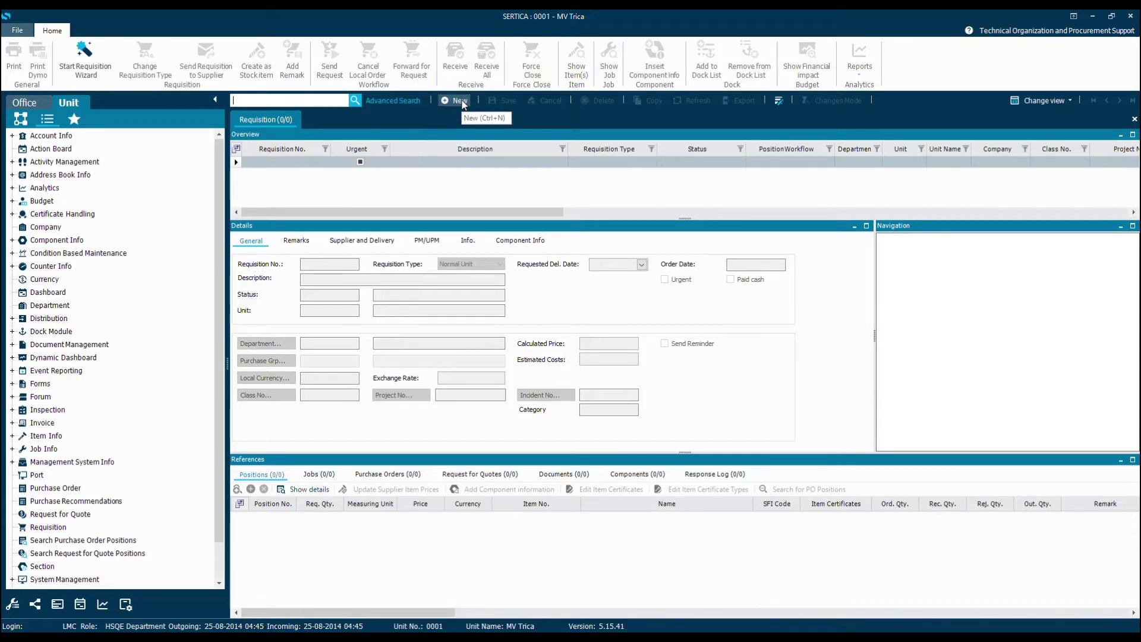
Step: Create a new requisition described as 'Purchase of paint' with requested delivery date 25-03-2022
left_click(461, 101)
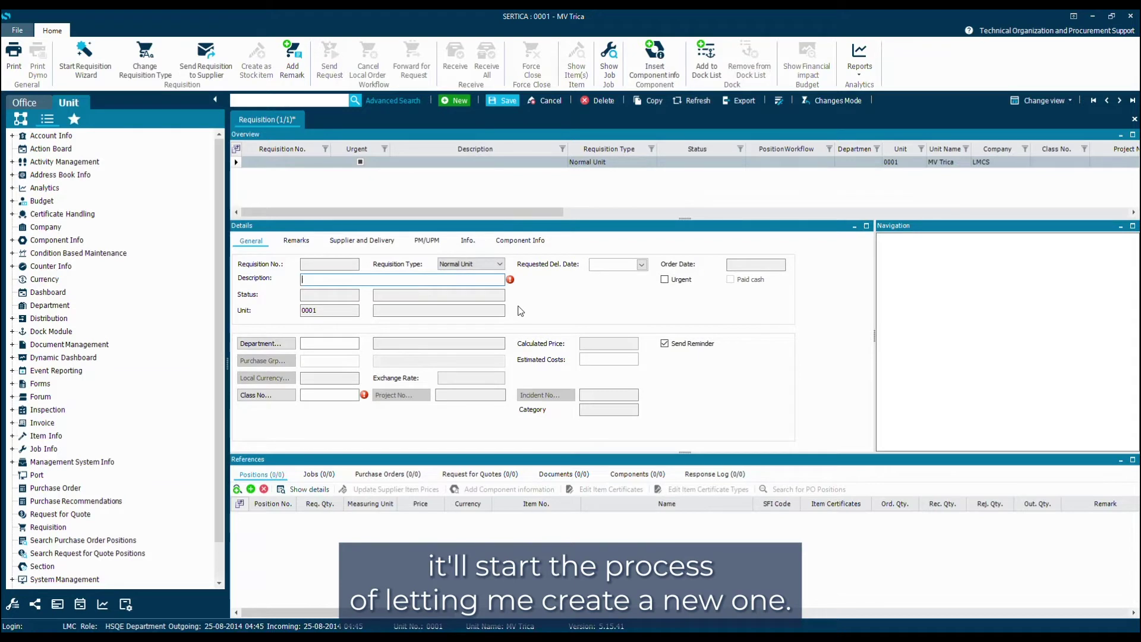
left_click(365, 279)
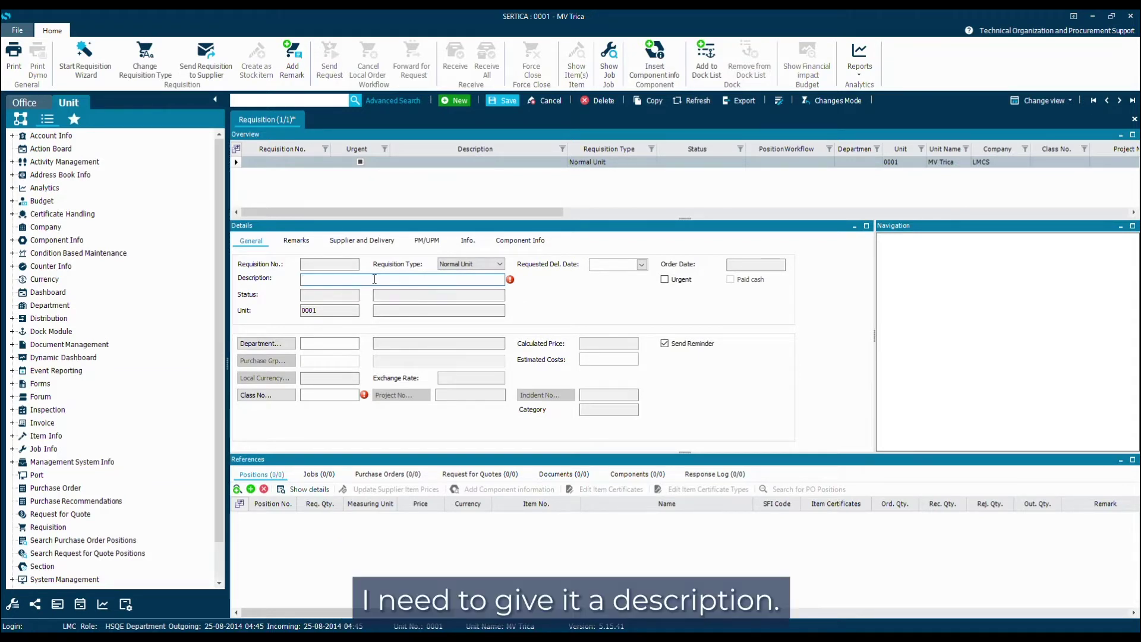
type("Purchas")
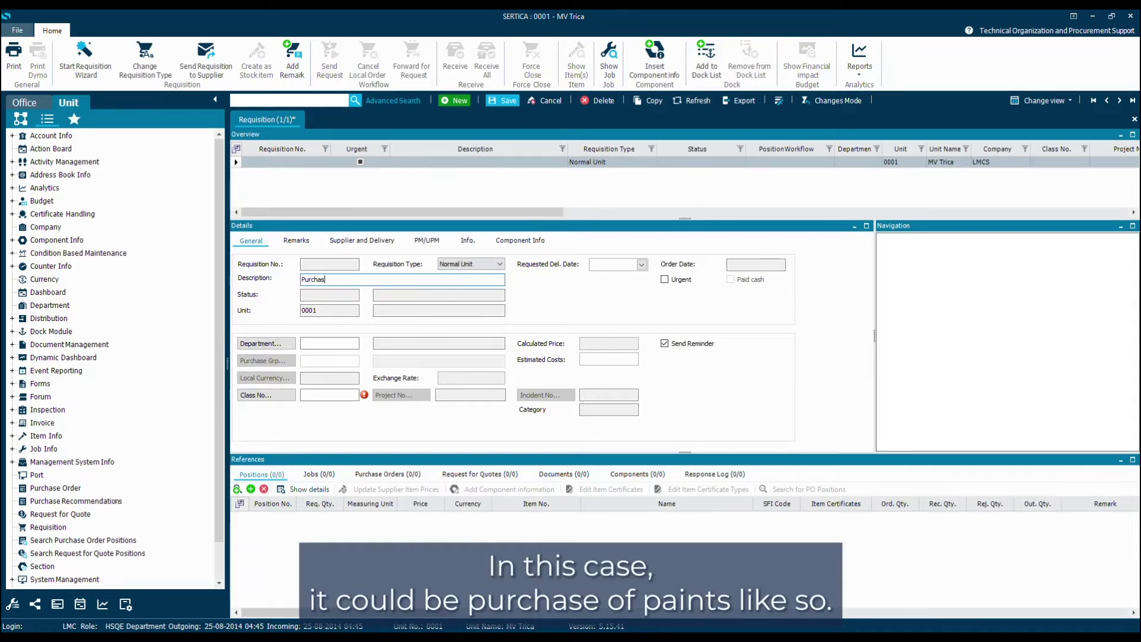
type("e of paint")
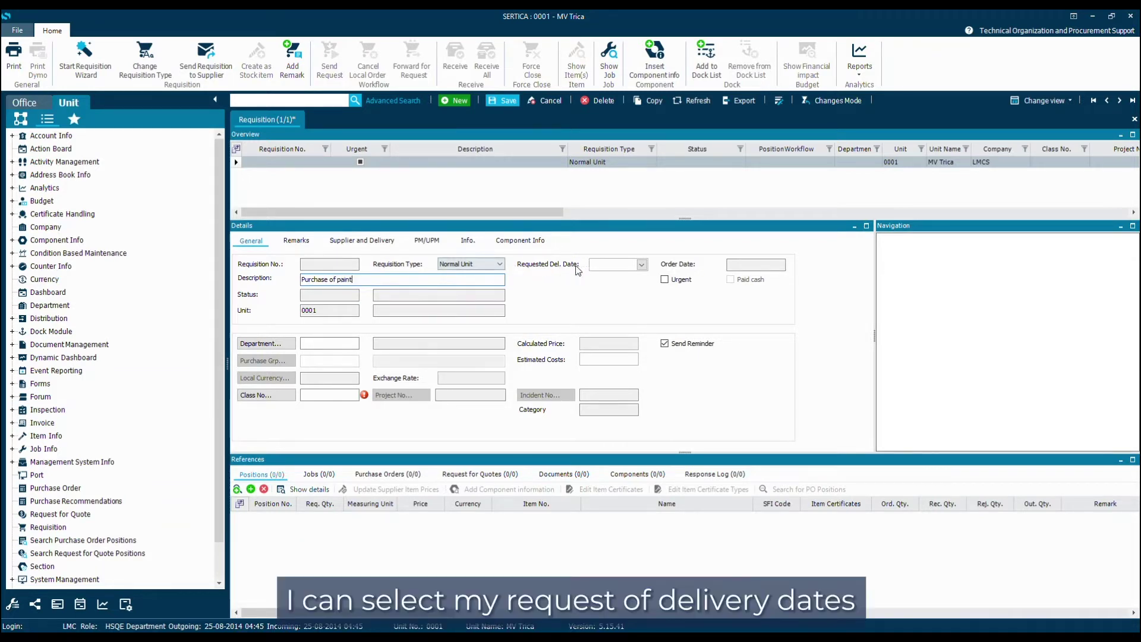
left_click(642, 265)
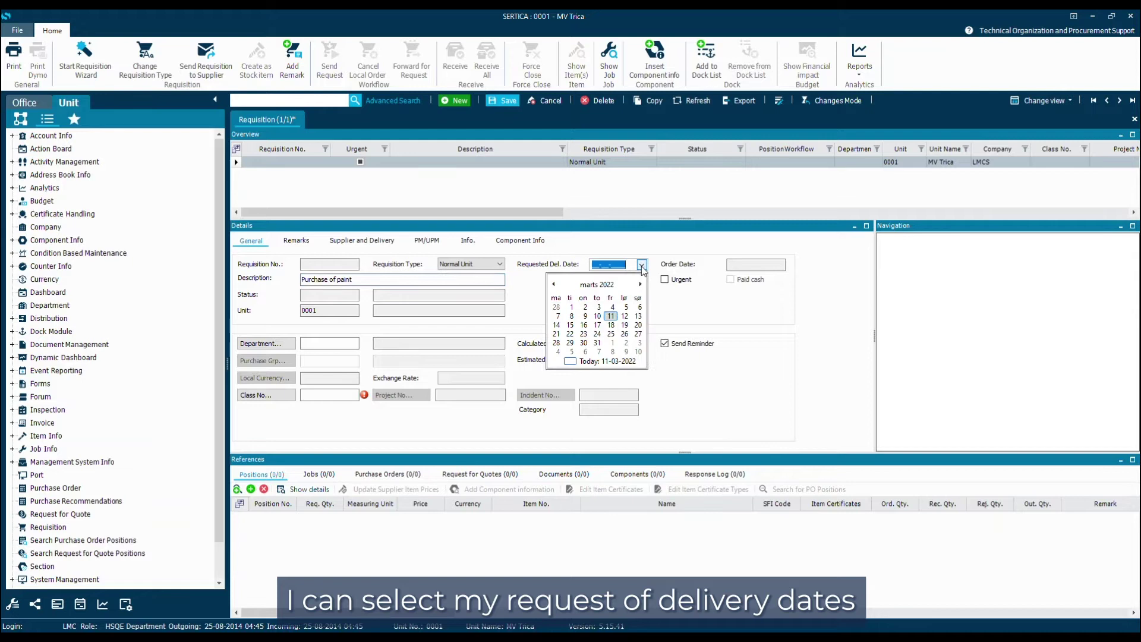
left_click(612, 335)
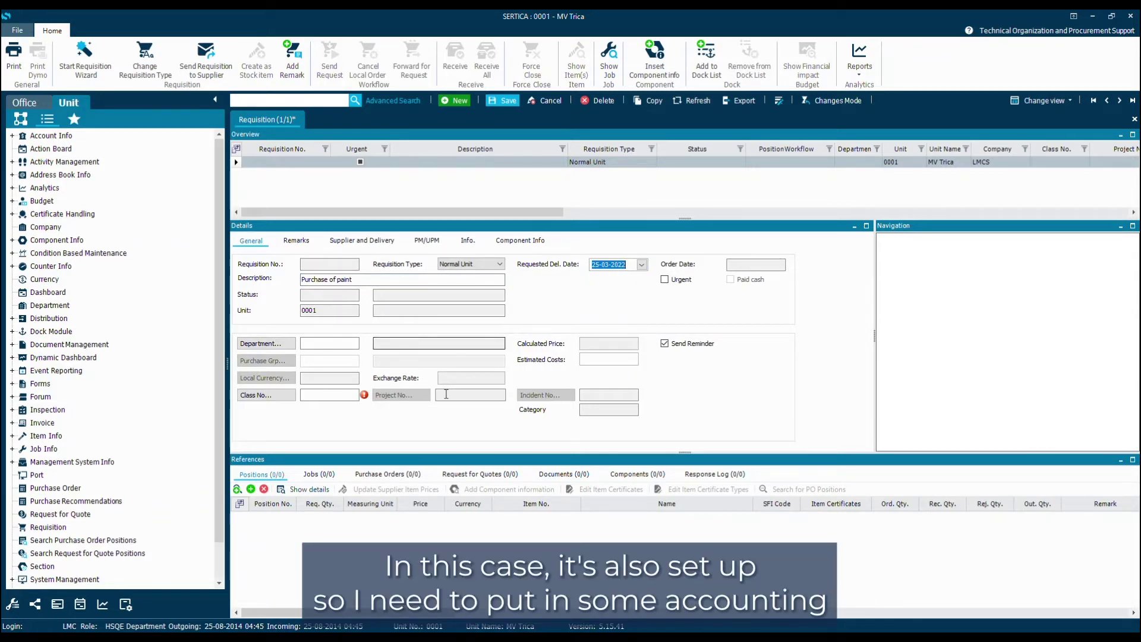
Step: Set the requisition's class to Ordinary Opex
left_click(263, 397)
left_click(683, 233)
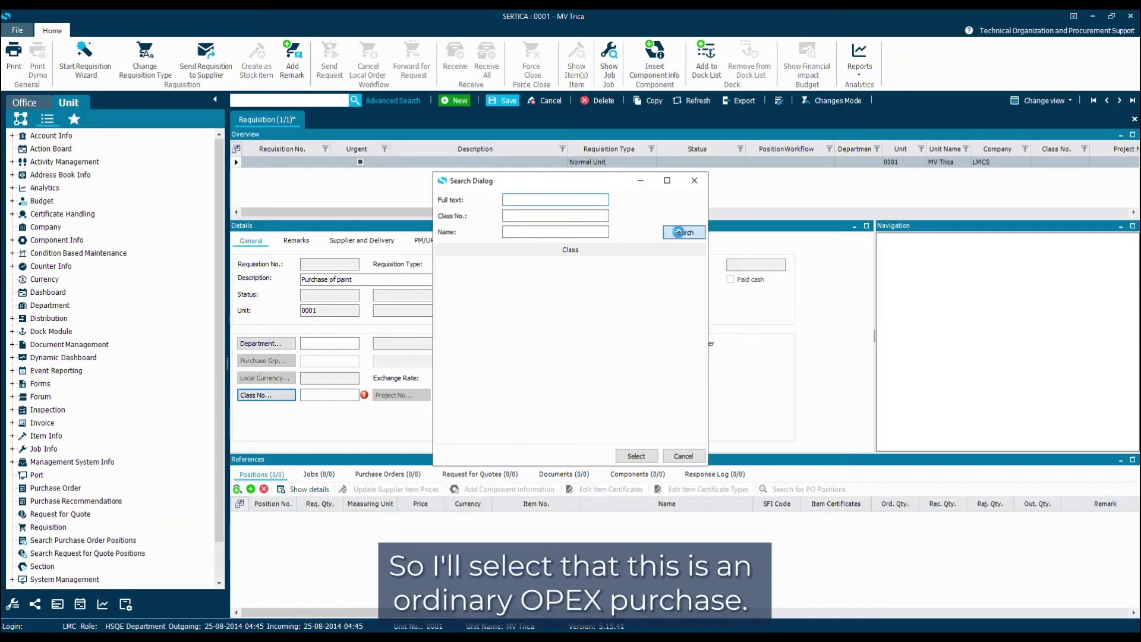
left_click(453, 298)
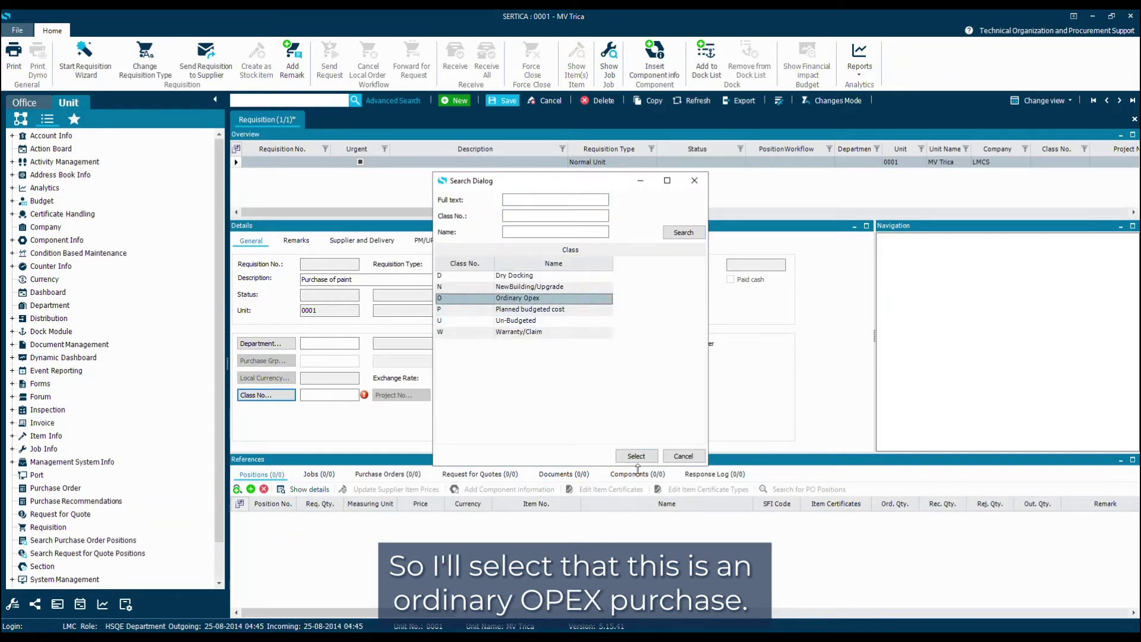
left_click(636, 456)
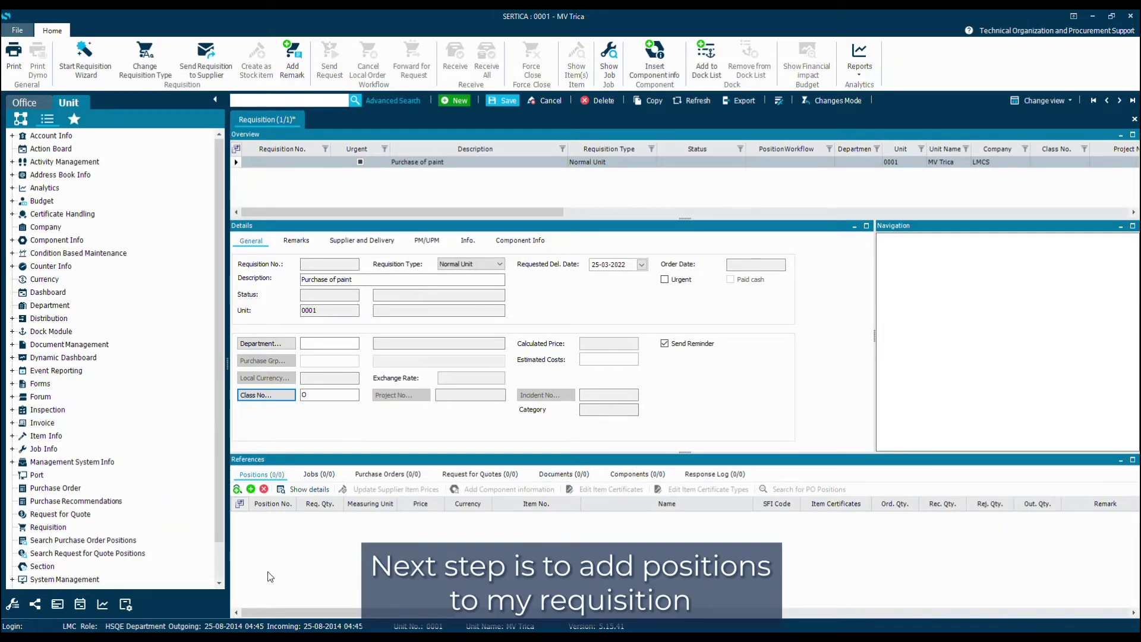
Step: Add Interprime 198 Grey and White from 2000 - Paint > 2900 - Other as positions
left_click(237, 489)
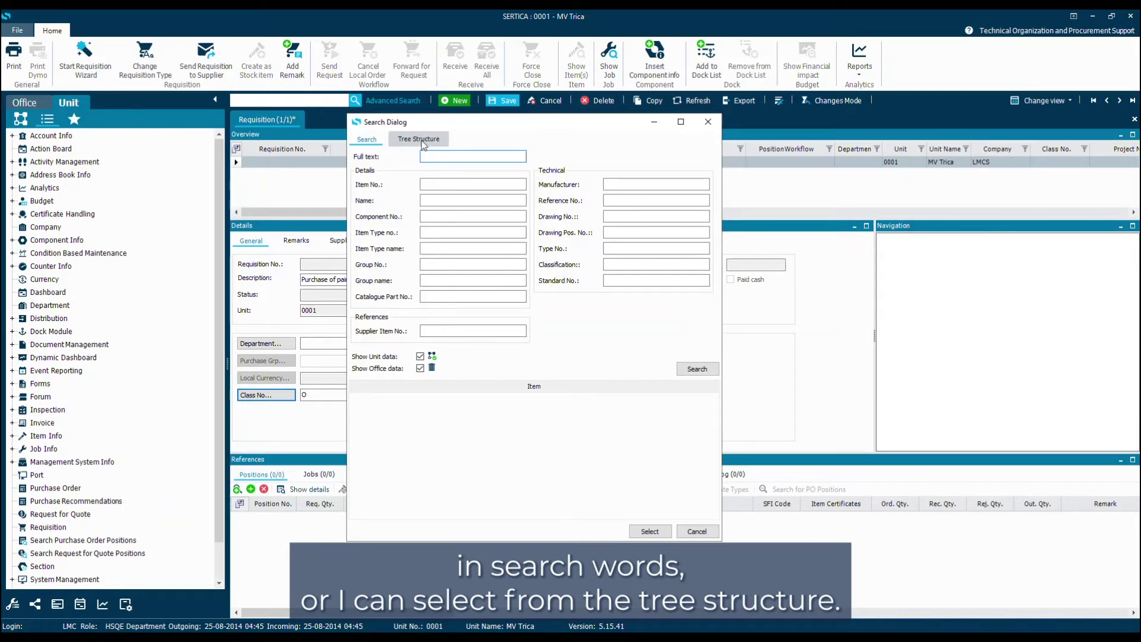
left_click(422, 140)
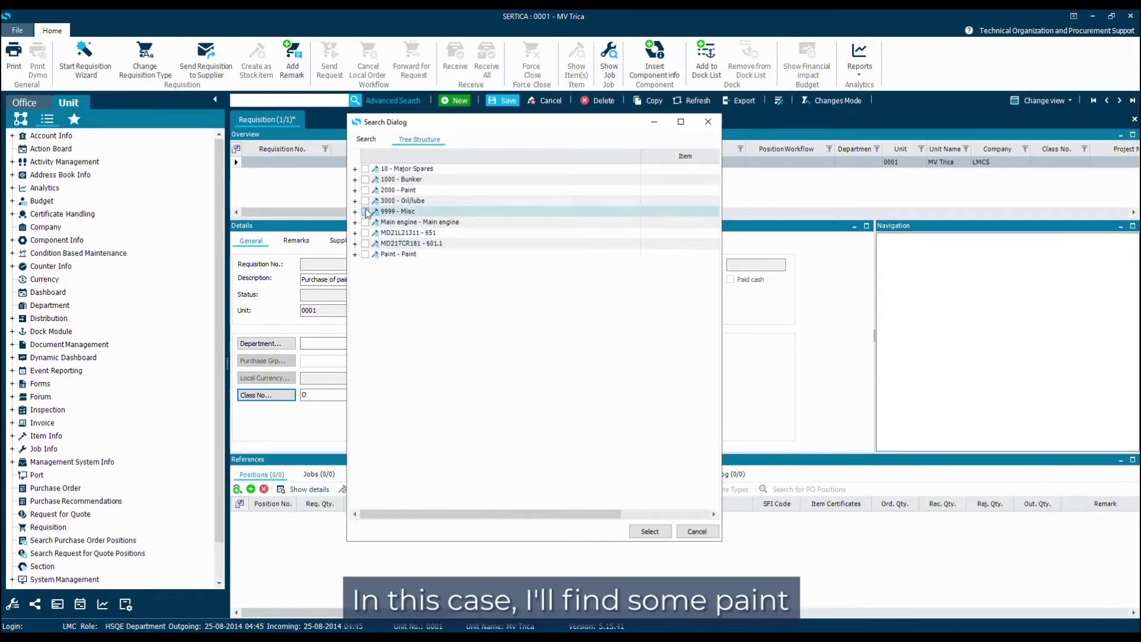
left_click(355, 191)
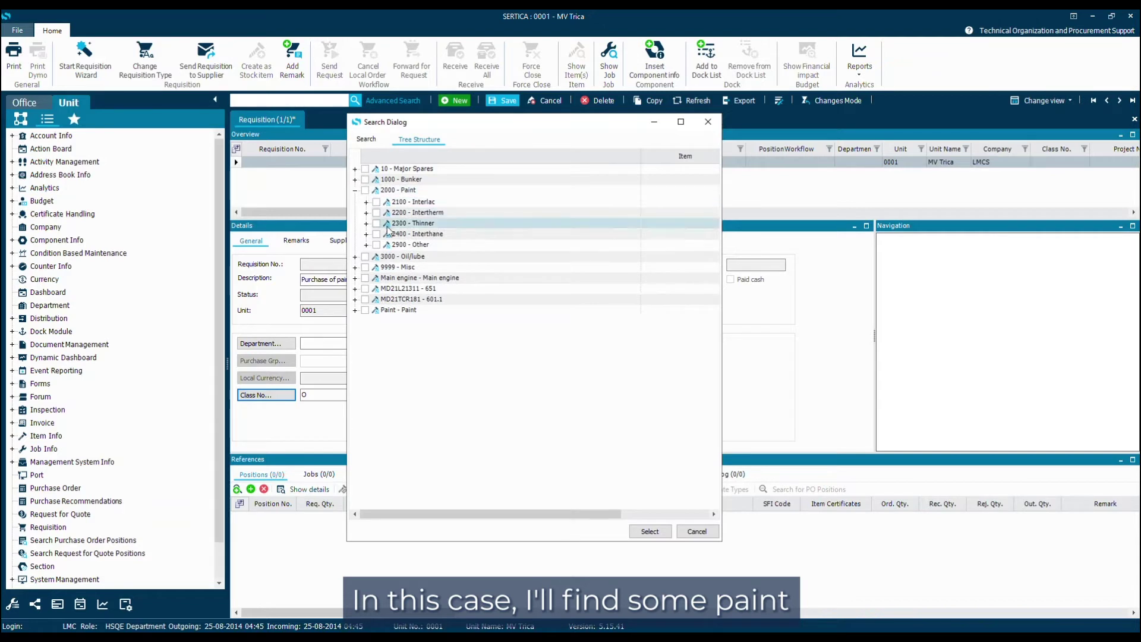
left_click(366, 246)
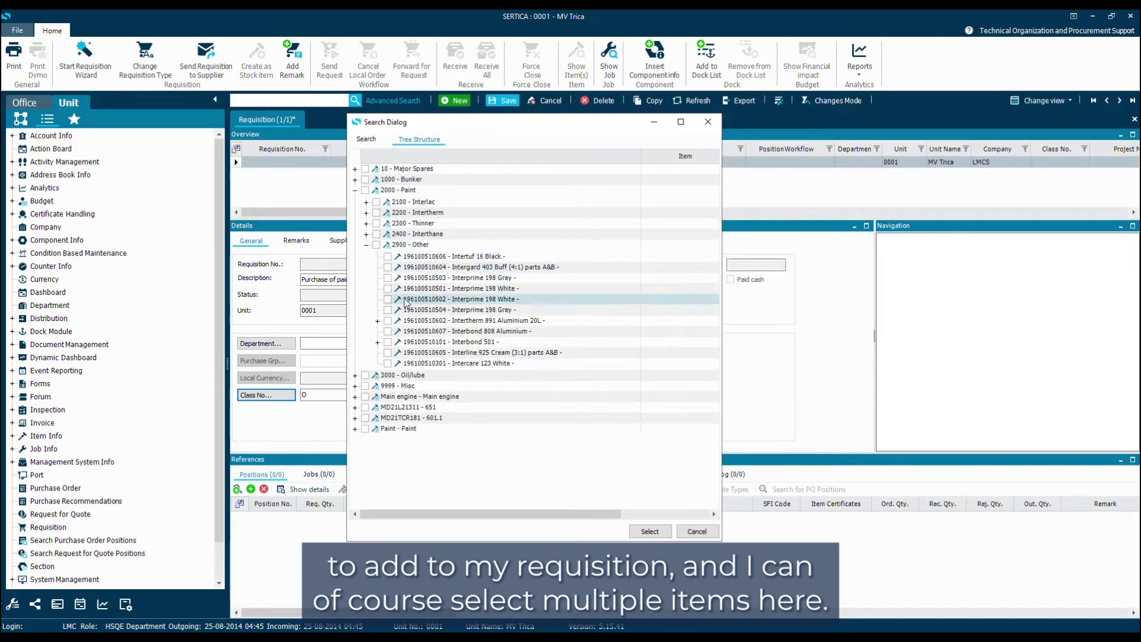
left_click(388, 278)
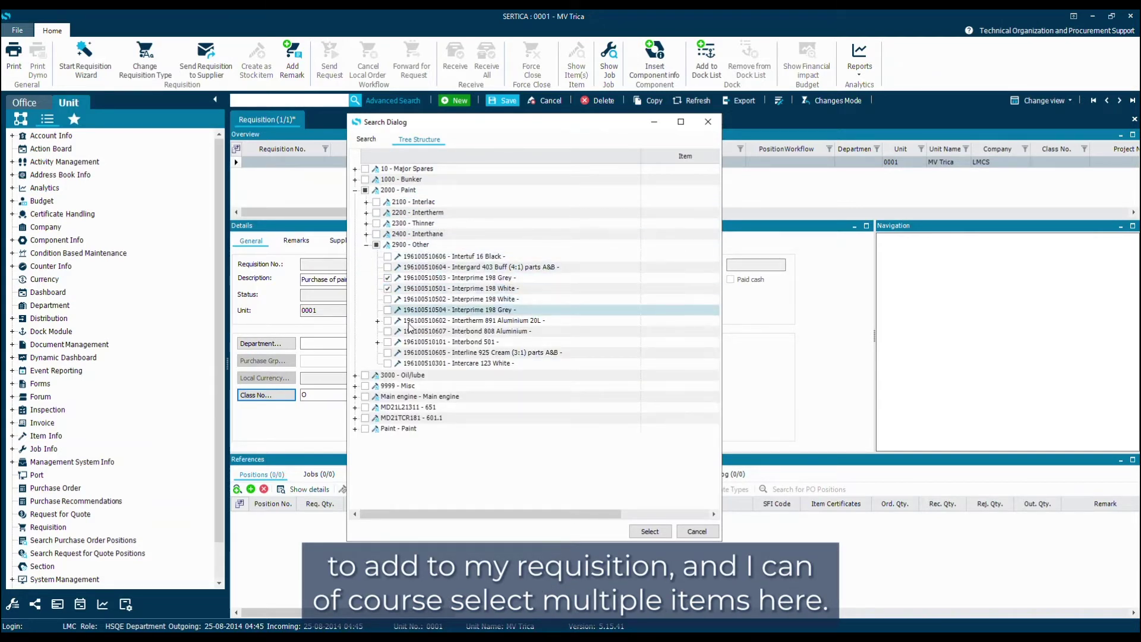
left_click(653, 535)
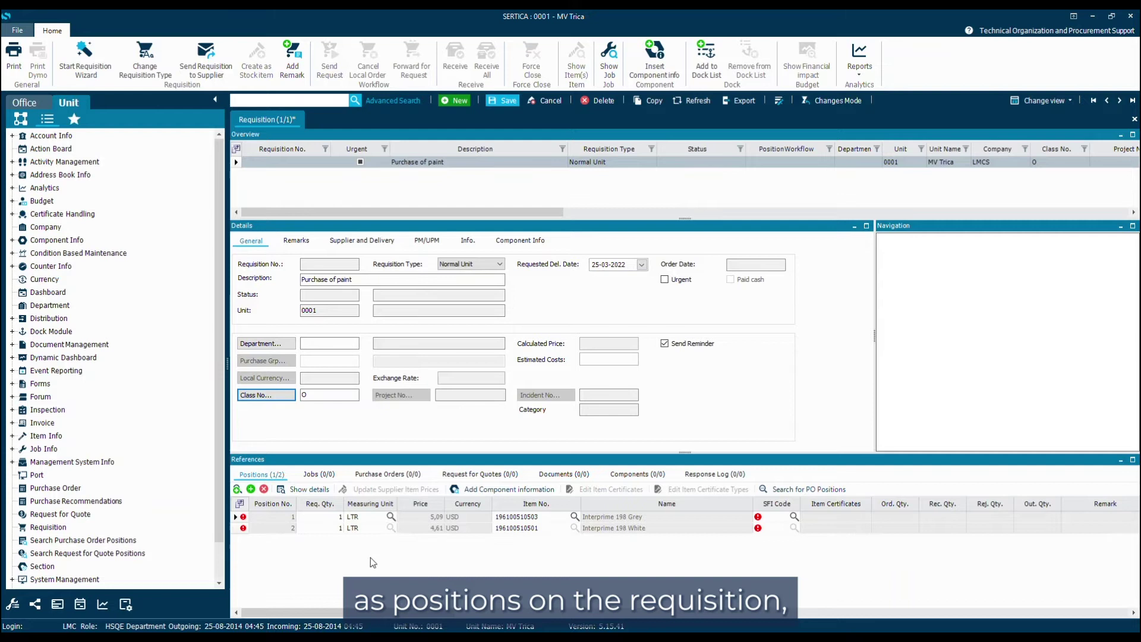
Step: Set requested quantities to 6 LTR for Grey and 8 LTR for White
left_click(323, 516)
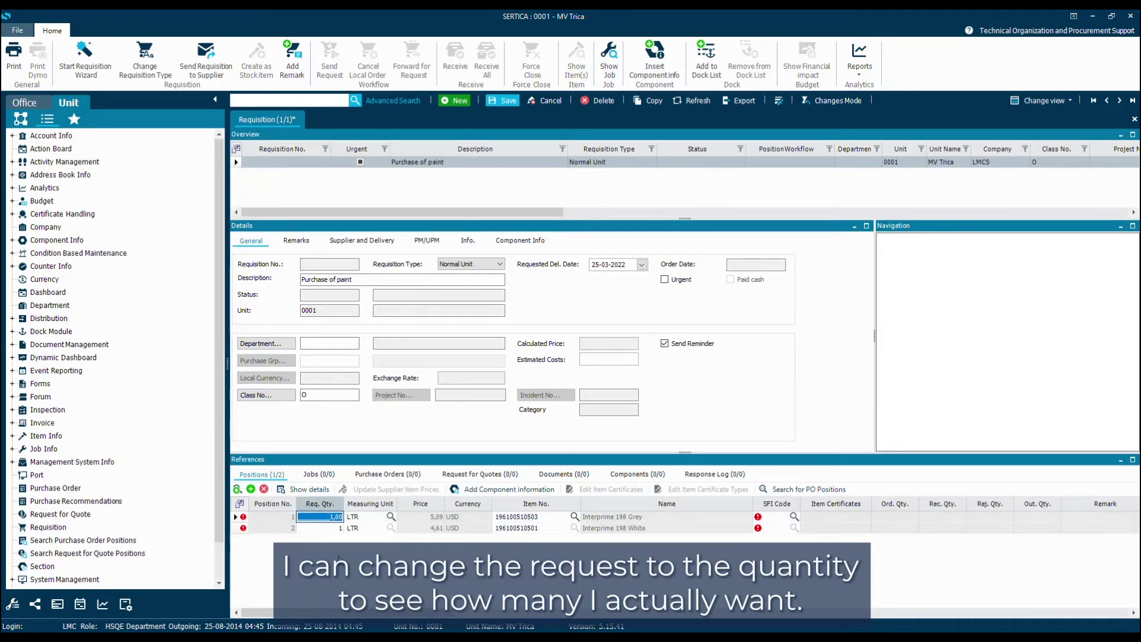
type("6")
left_click(324, 528)
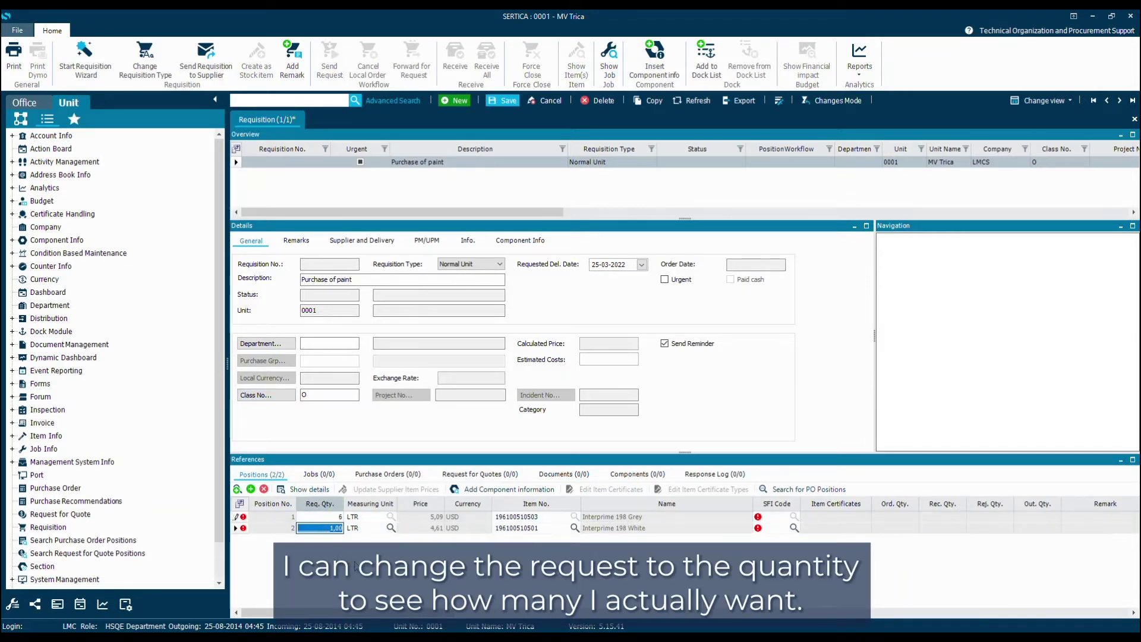
type("8")
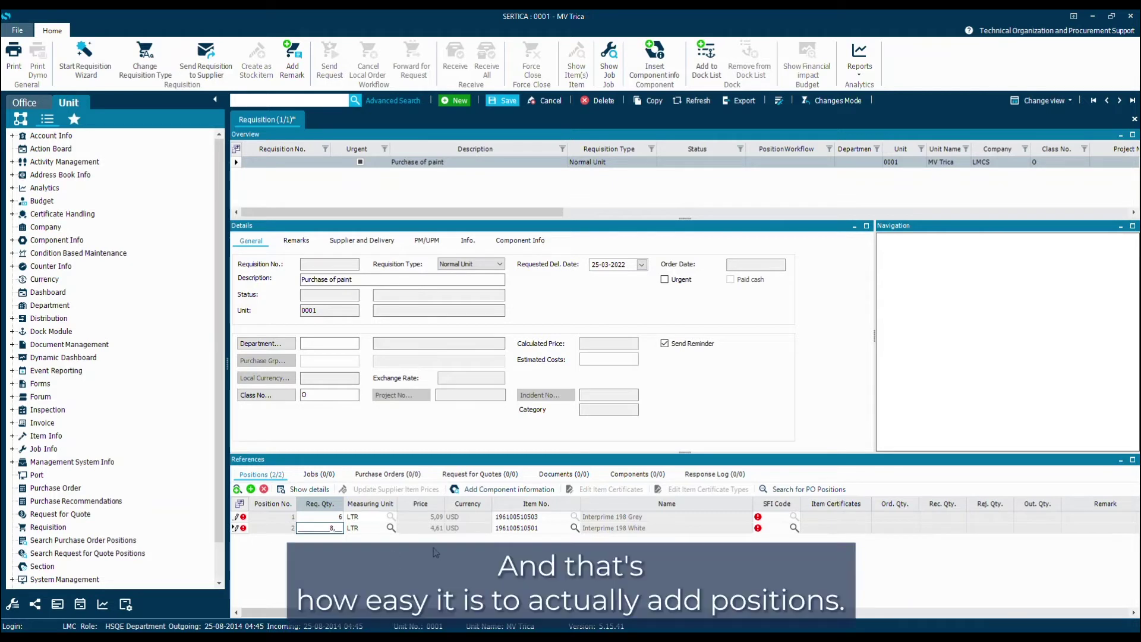
type(",")
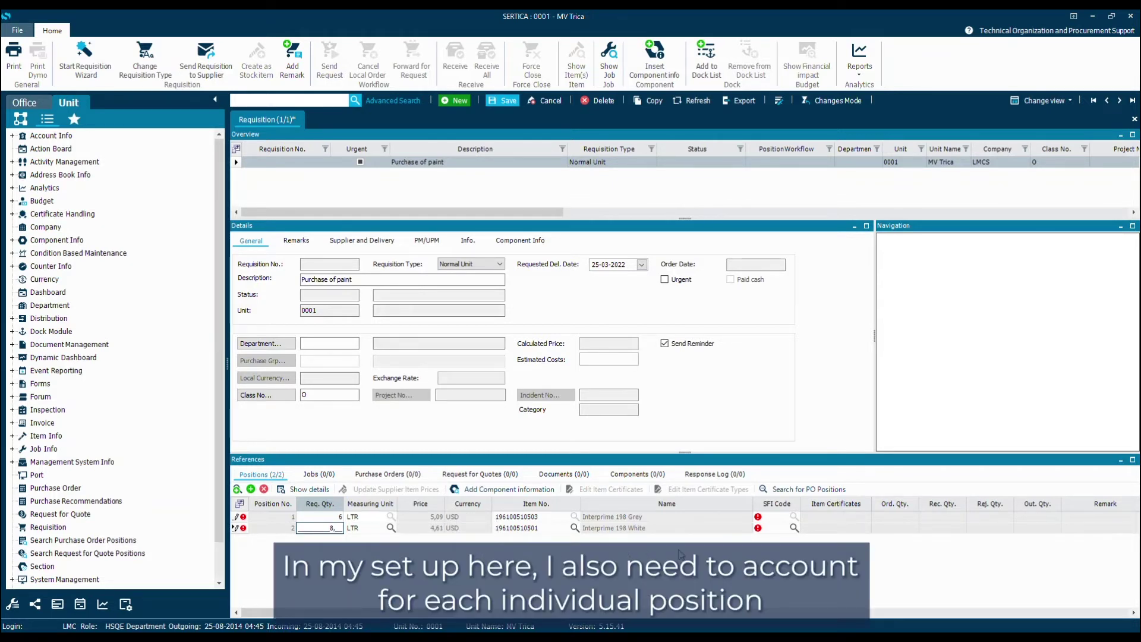
Step: Assign SFI code 6, Machinery Main Components, to both paint positions
left_click(794, 517)
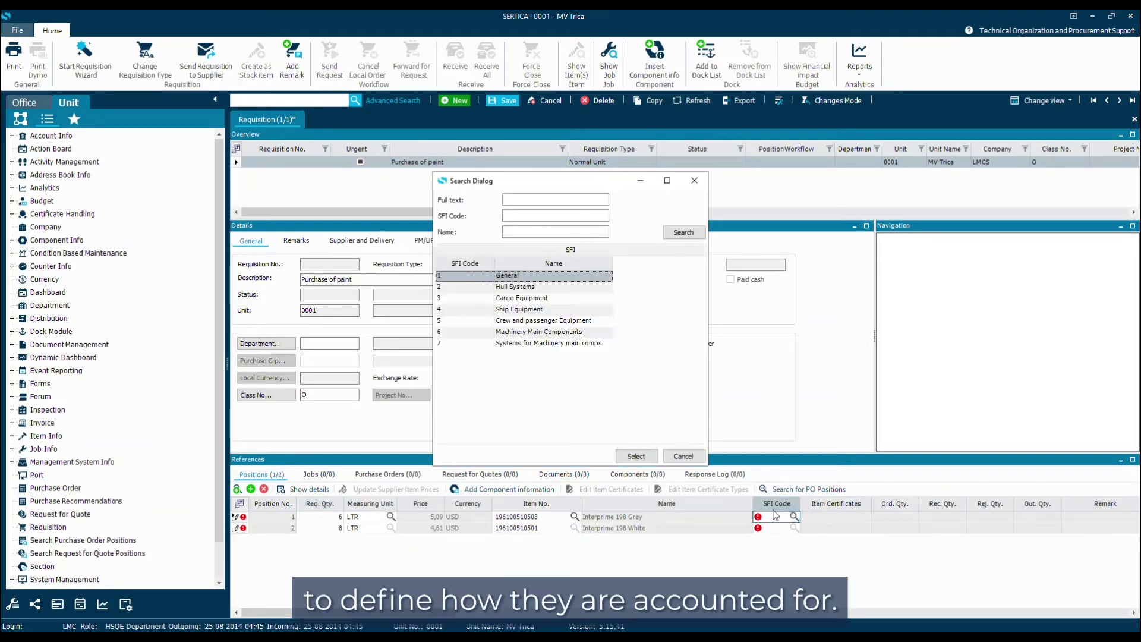
double_click(511, 332)
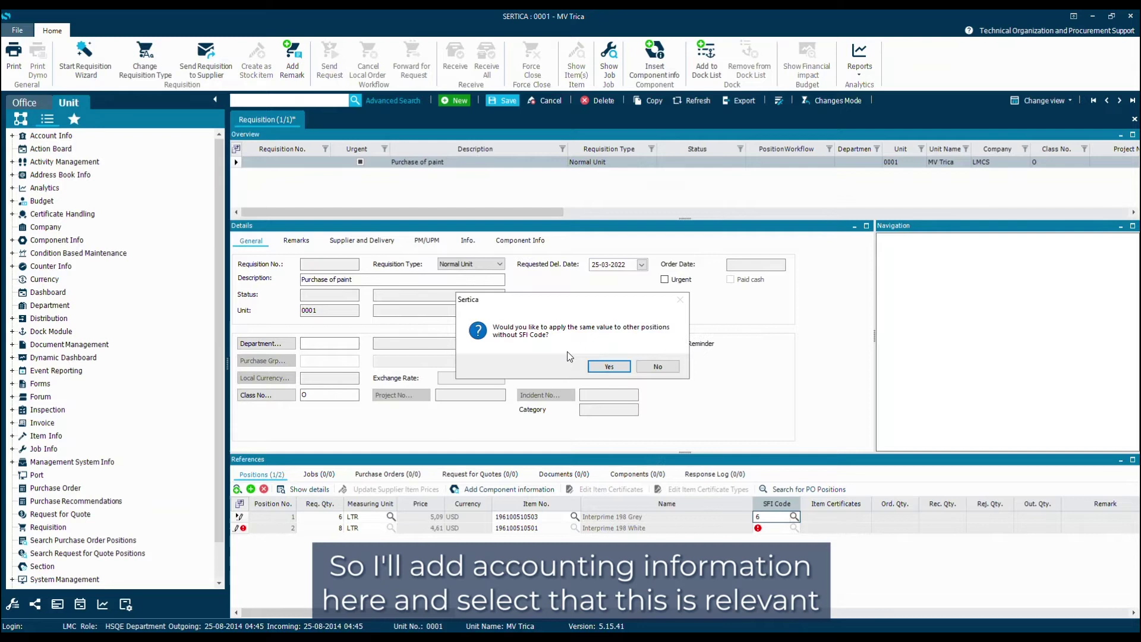
left_click(611, 366)
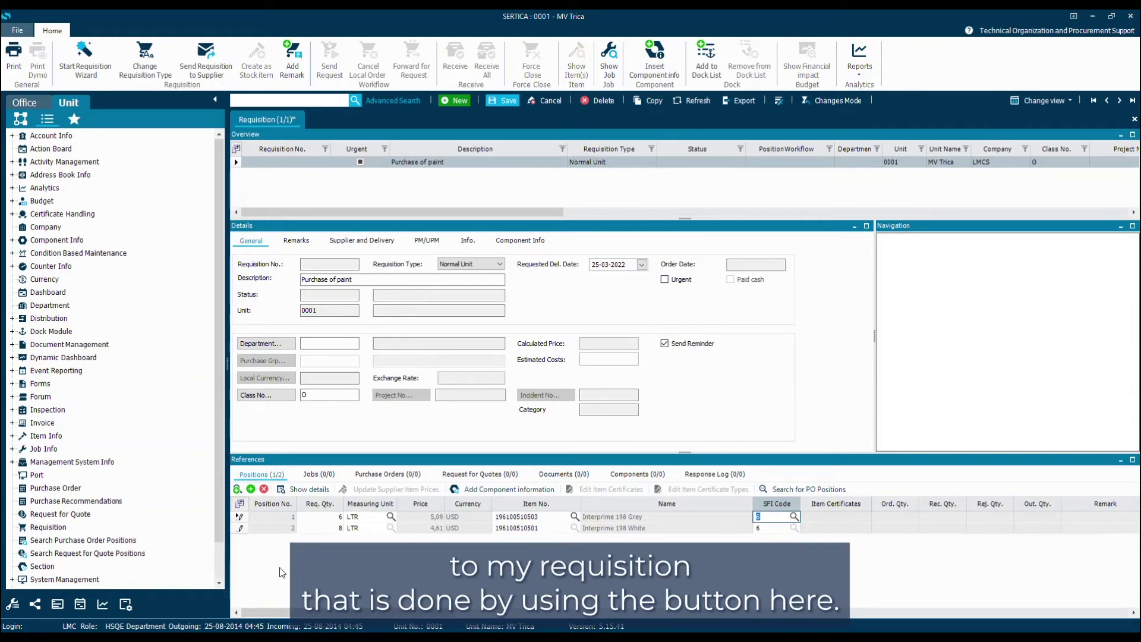
Step: Add a new manual position named 'Bucket for paint'
left_click(251, 490)
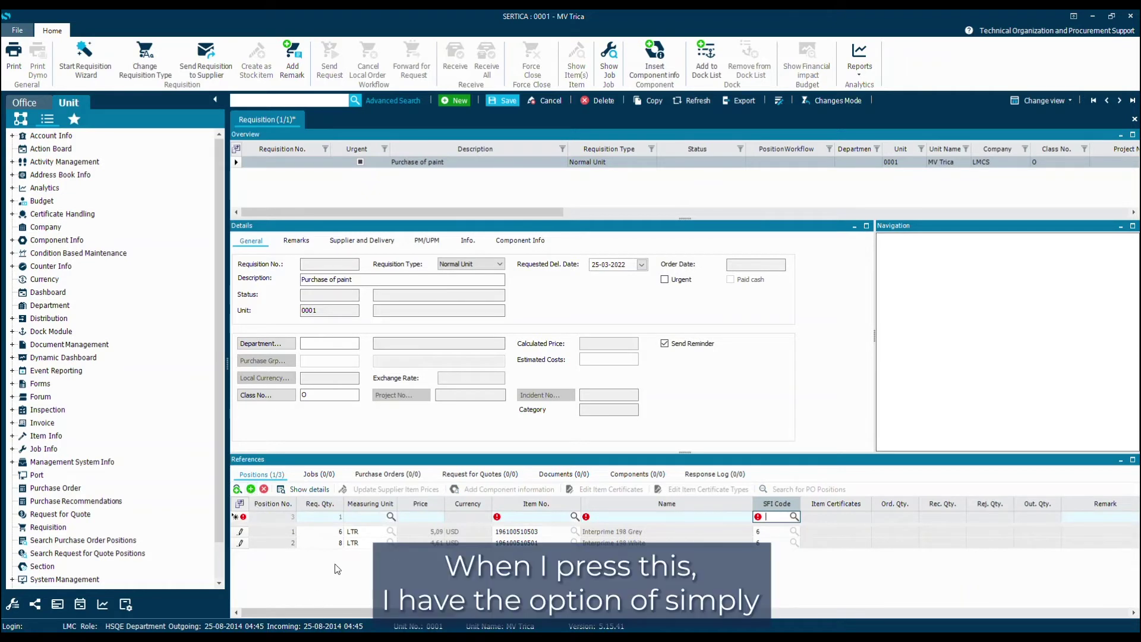
left_click(639, 519)
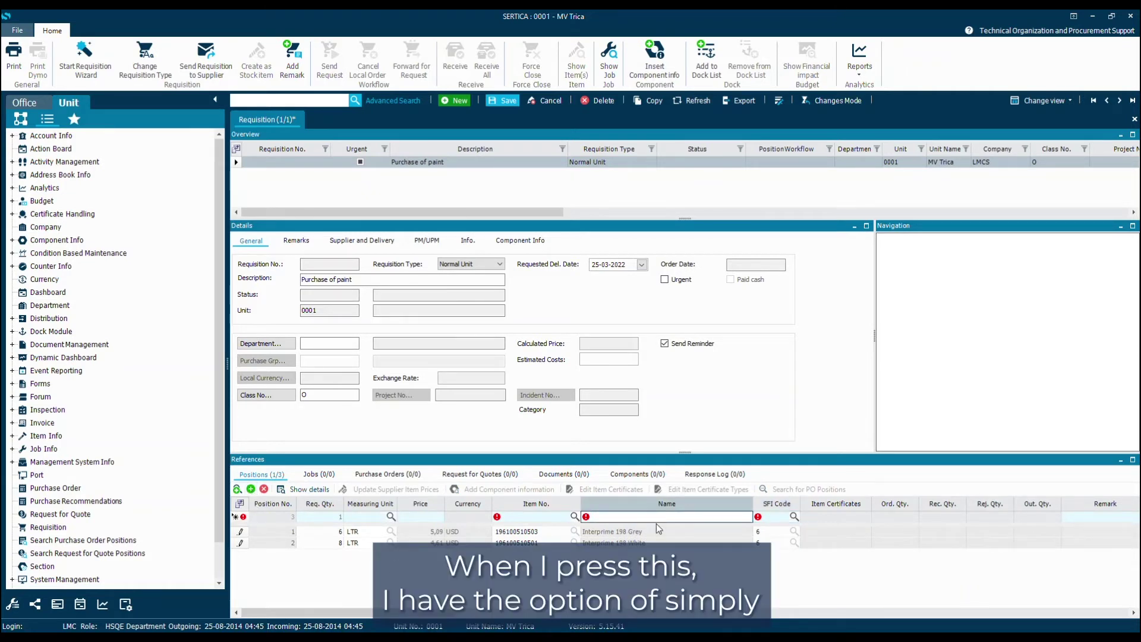
type("Bucket")
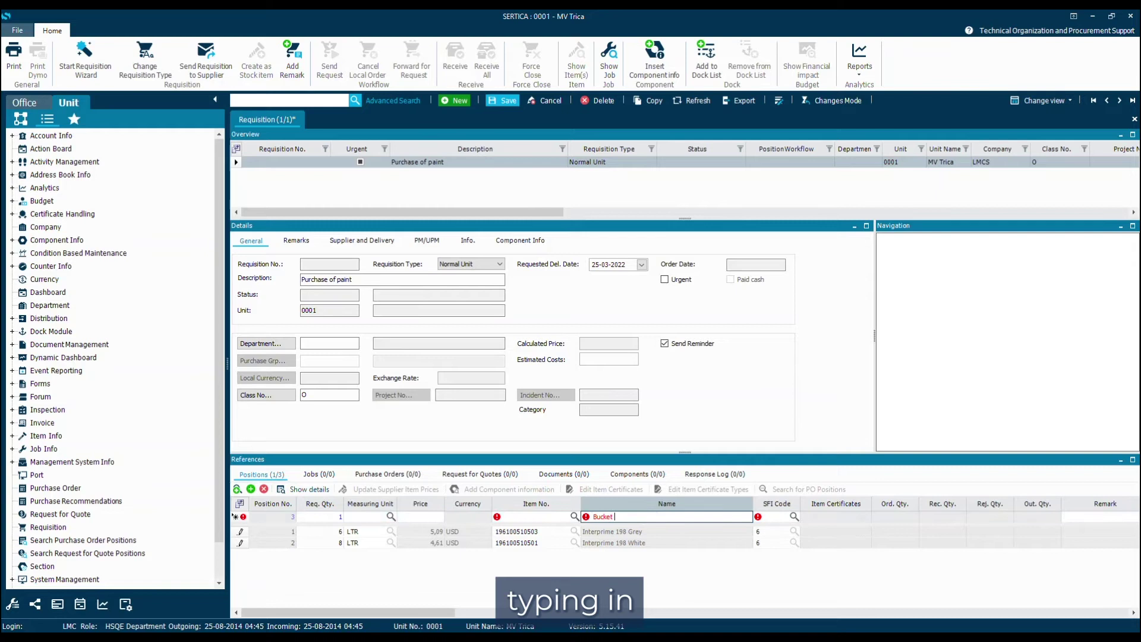
type(" for paint")
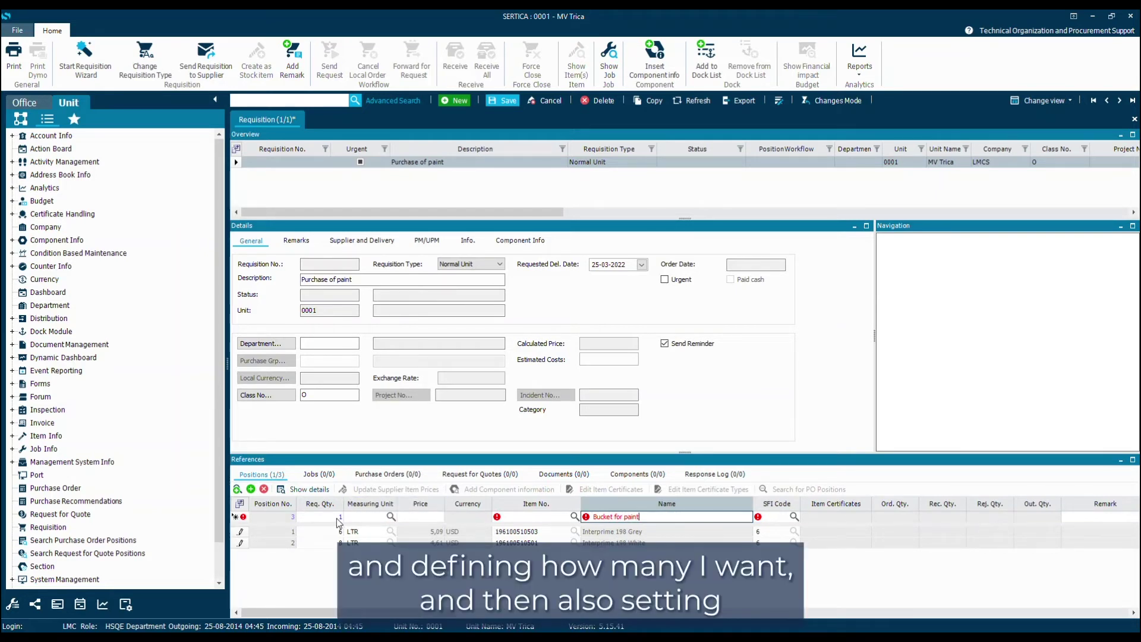
Step: Give the bucket position measure unit PCS and SFI code 6
left_click(391, 517)
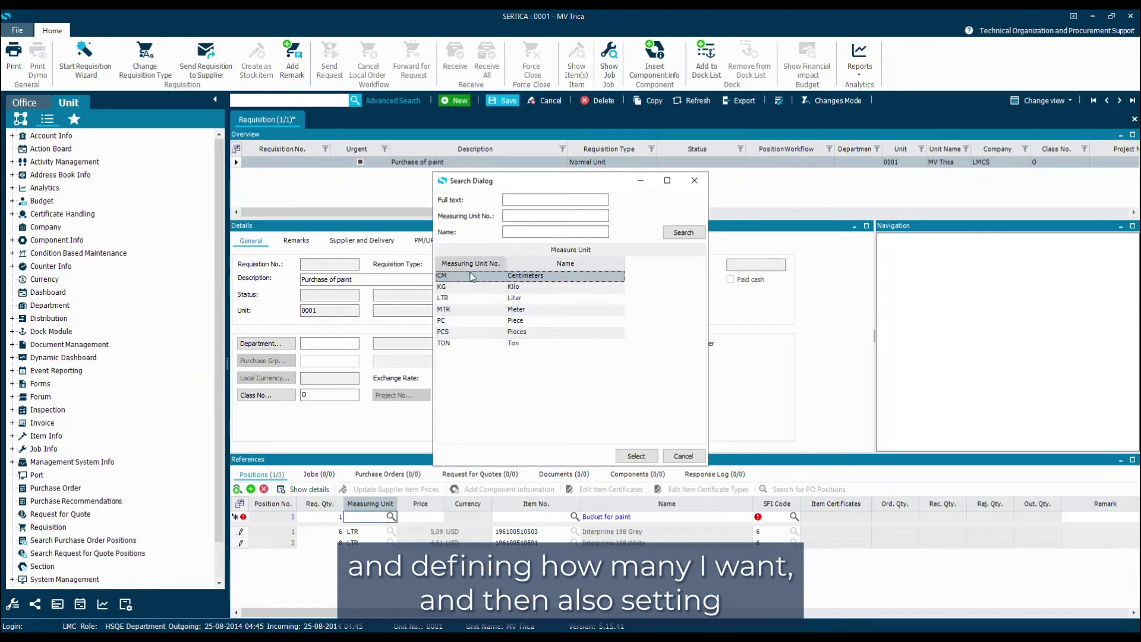
left_click(460, 333)
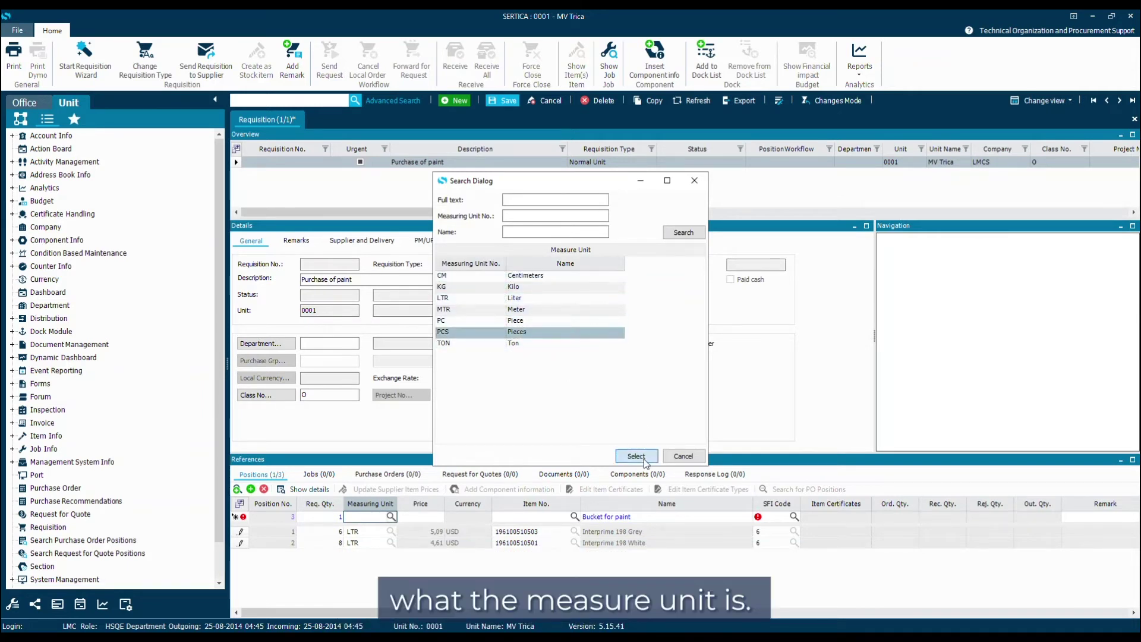
left_click(647, 459)
left_click(794, 517)
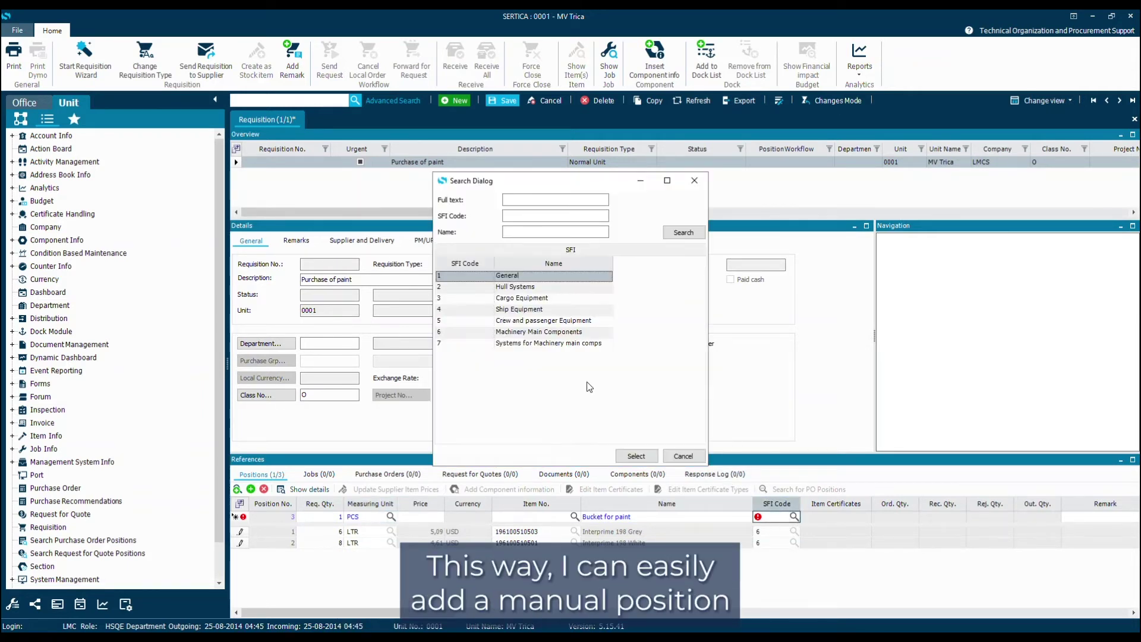
double_click(517, 333)
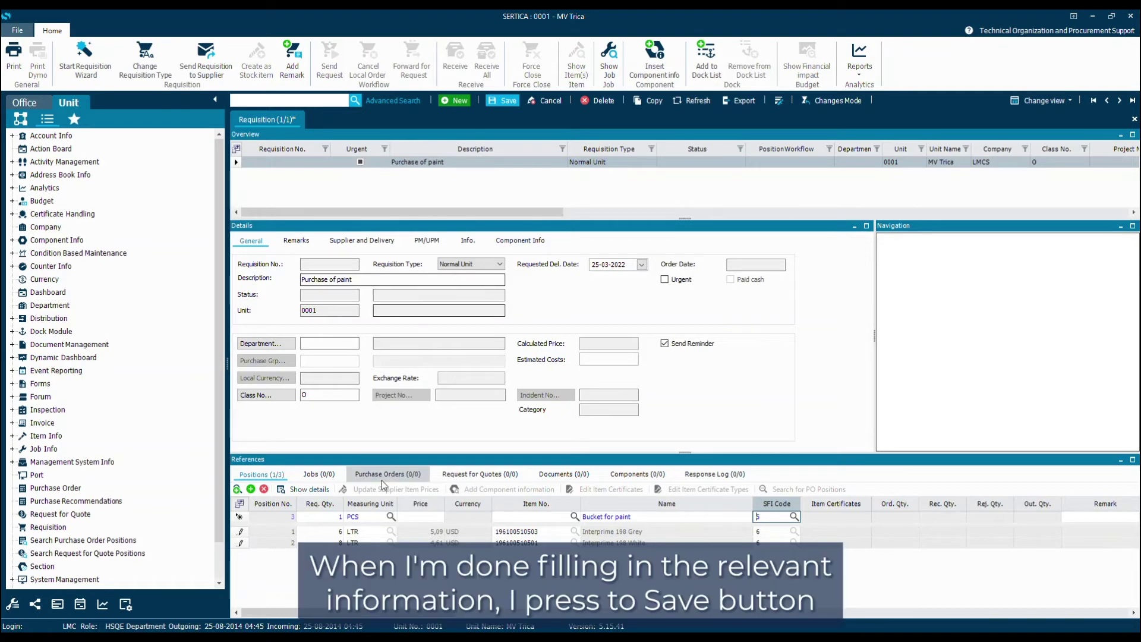
Step: Save the requisition as TRIC224008 and send it for technical review
left_click(510, 101)
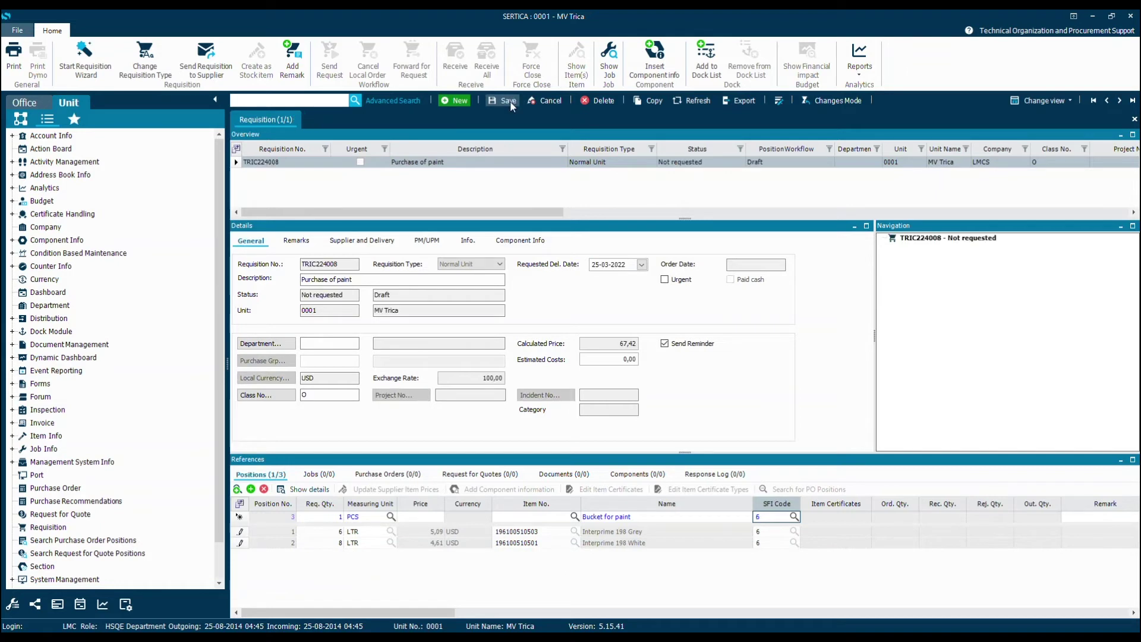
double_click(345, 263)
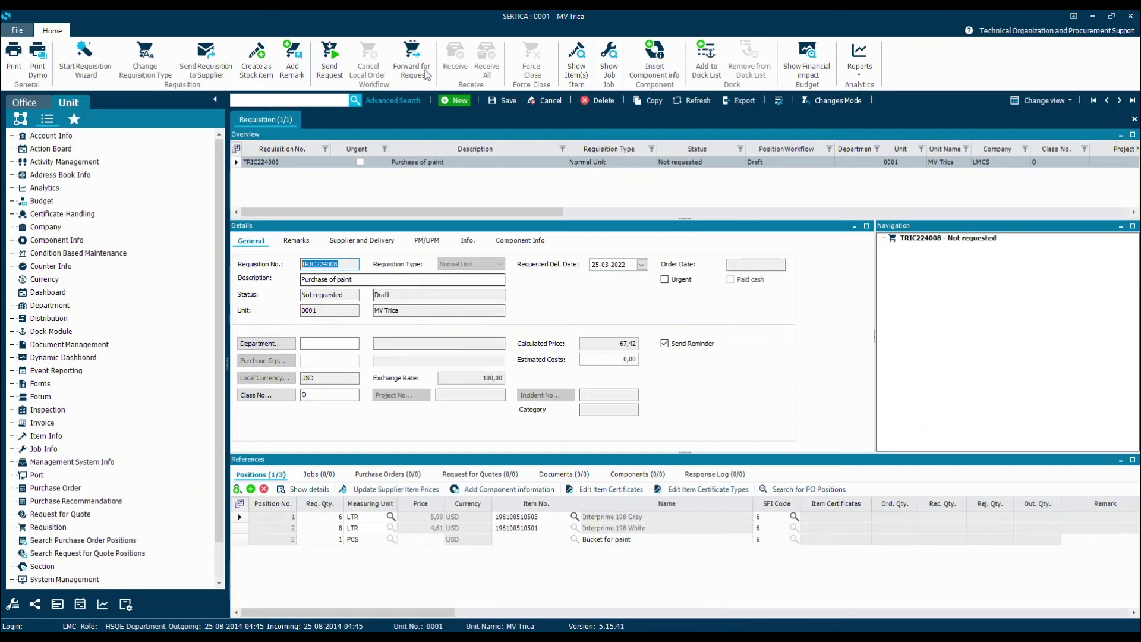
left_click(331, 70)
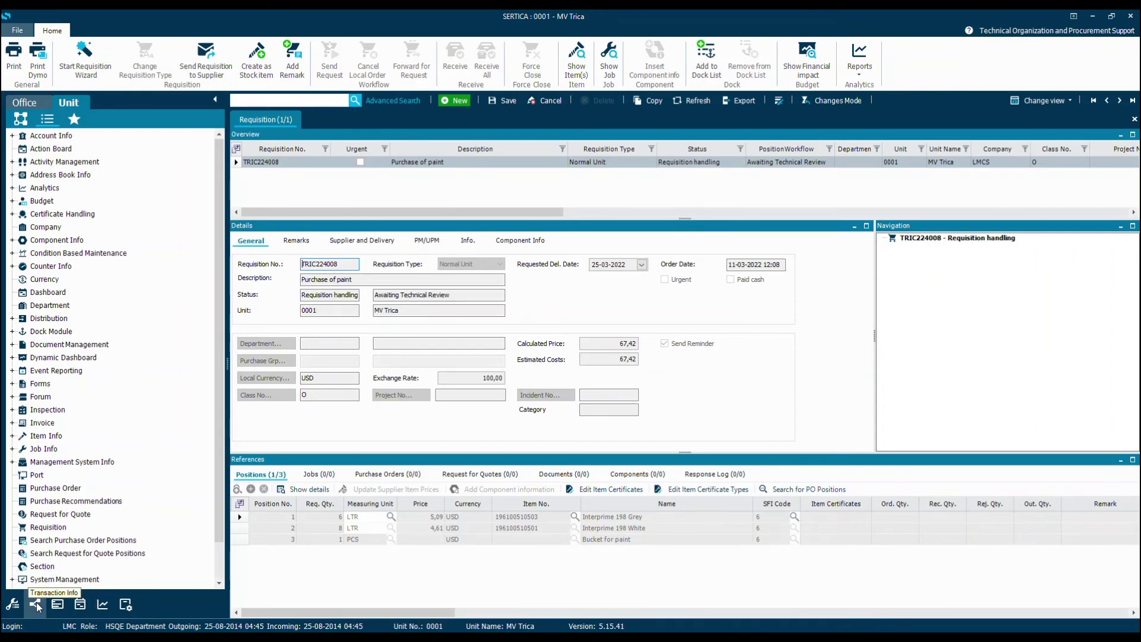
Step: Expand the equipment tree down to 601.1 Main Engine 1 and open its context menu
left_click(36, 604)
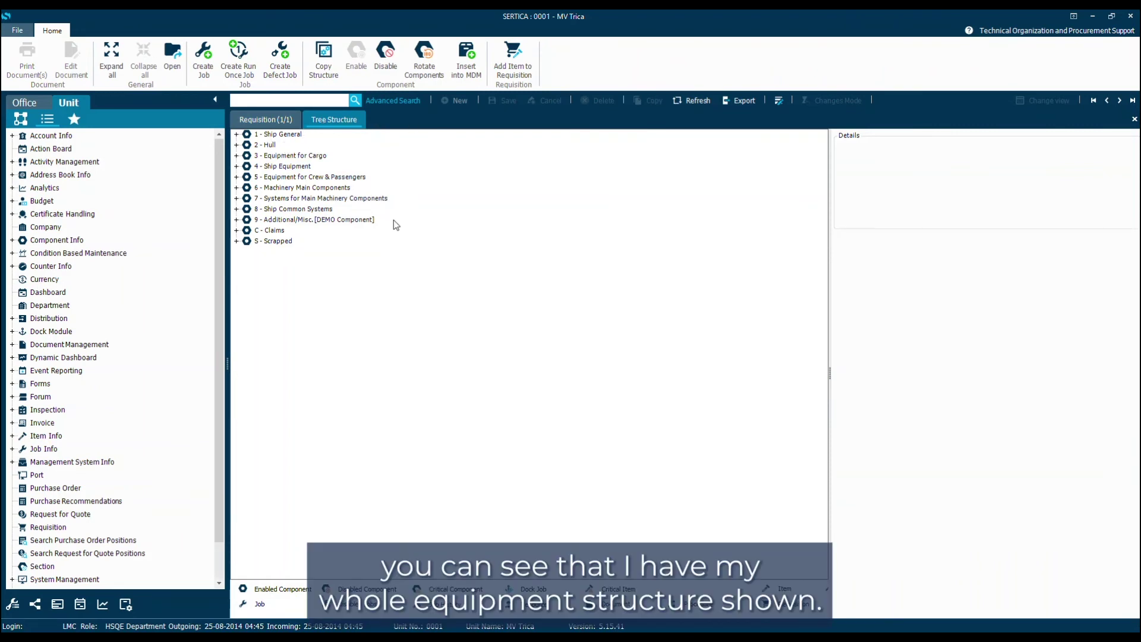
left_click(236, 188)
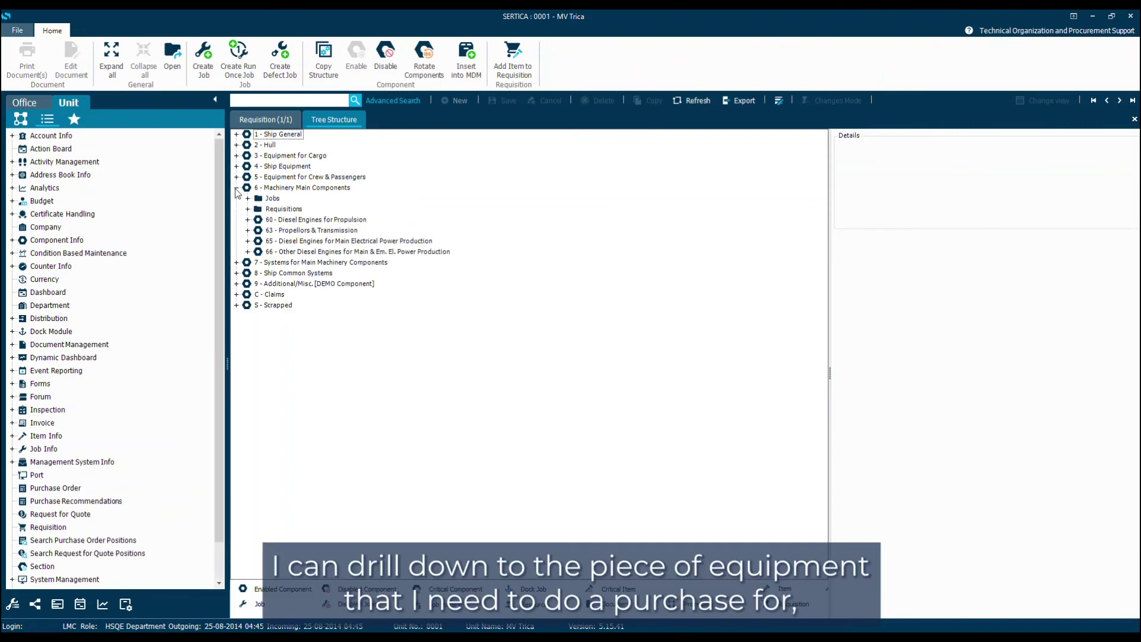
left_click(247, 220)
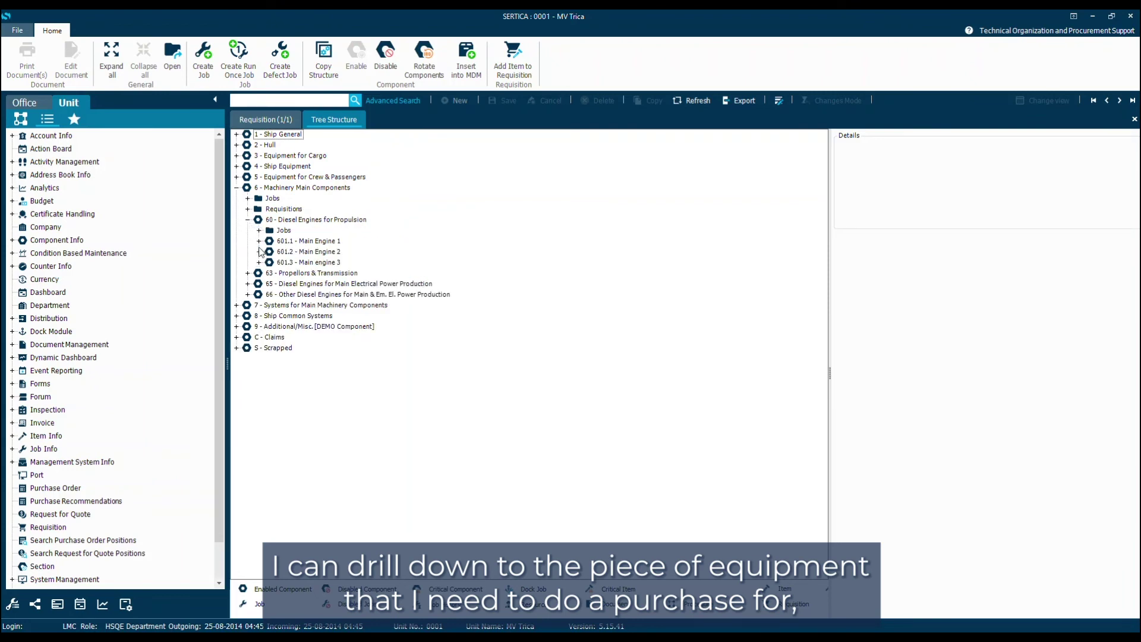
left_click(259, 241)
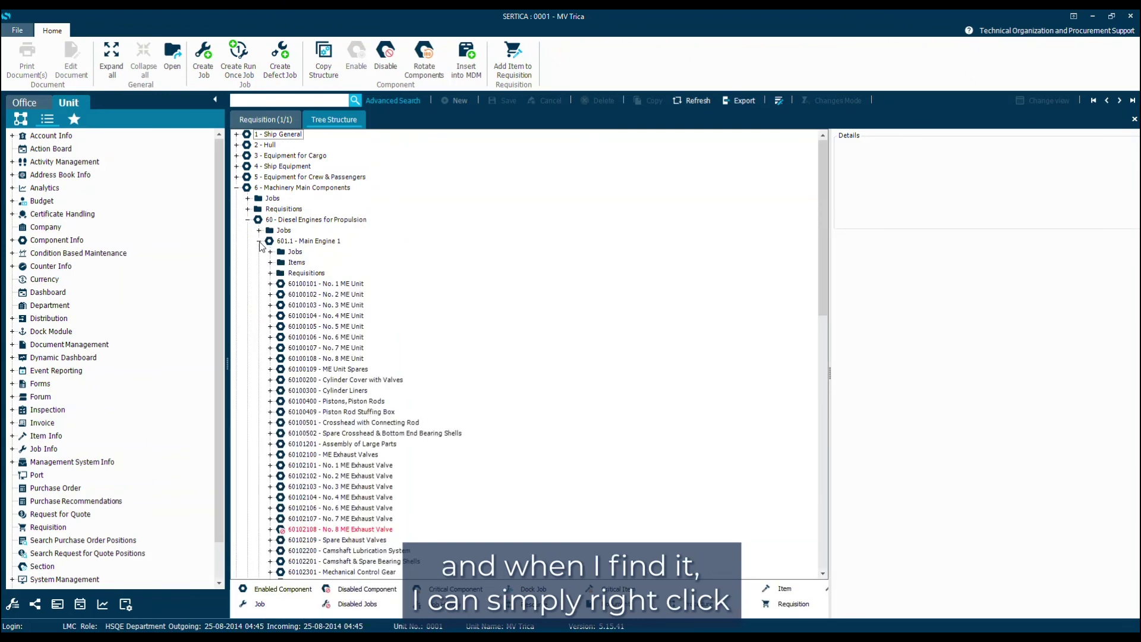
right_click(308, 243)
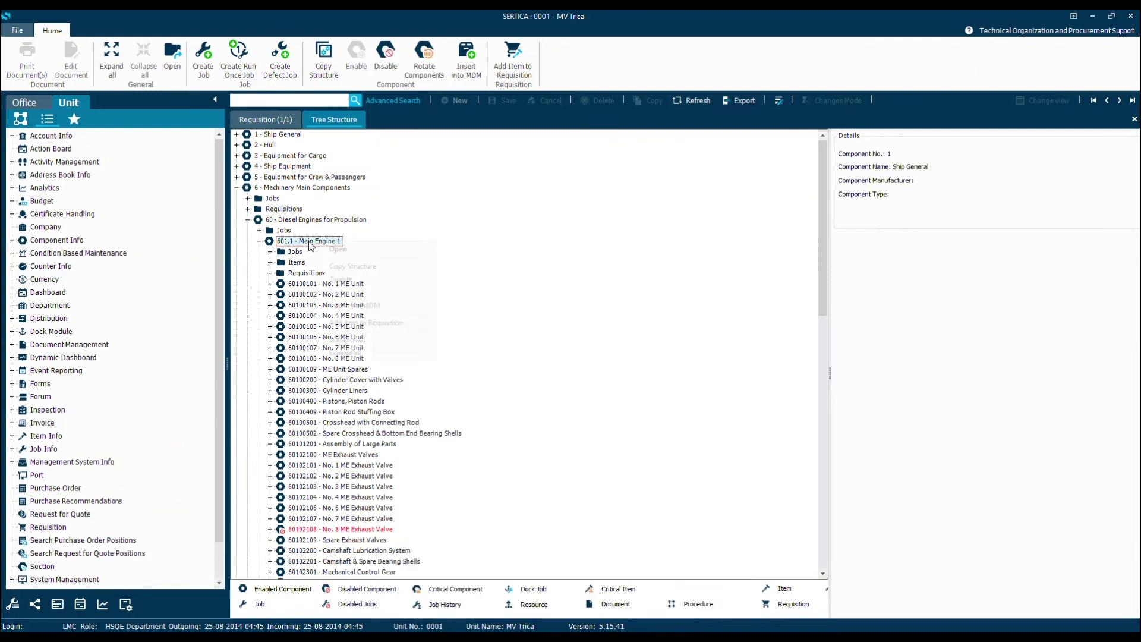